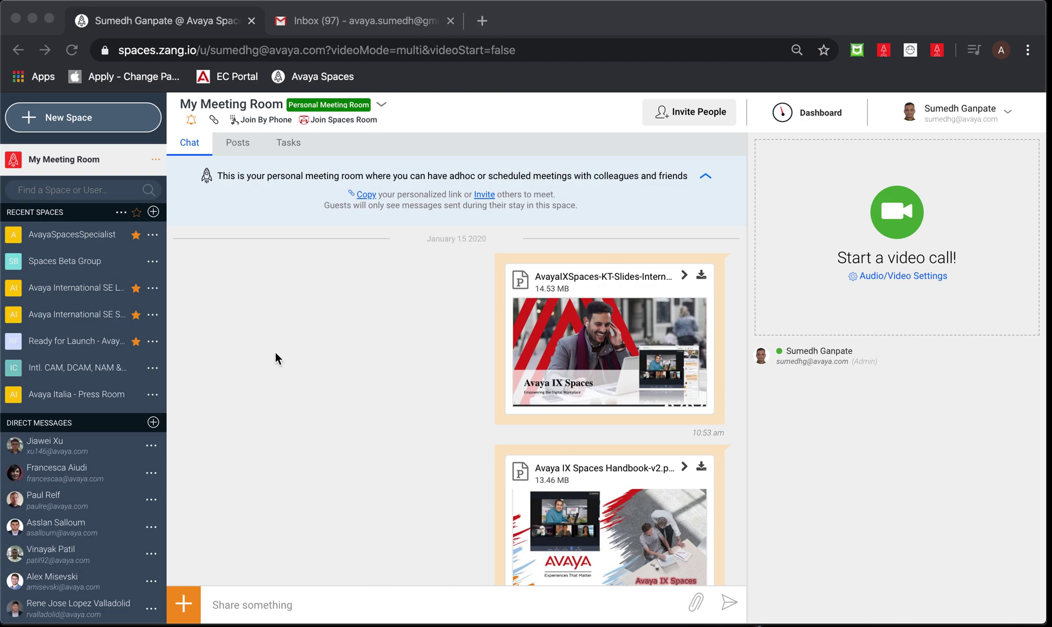
Step: Start a new group space named CustomerA
{"action": "left_click", "coordinate": [84, 119]}
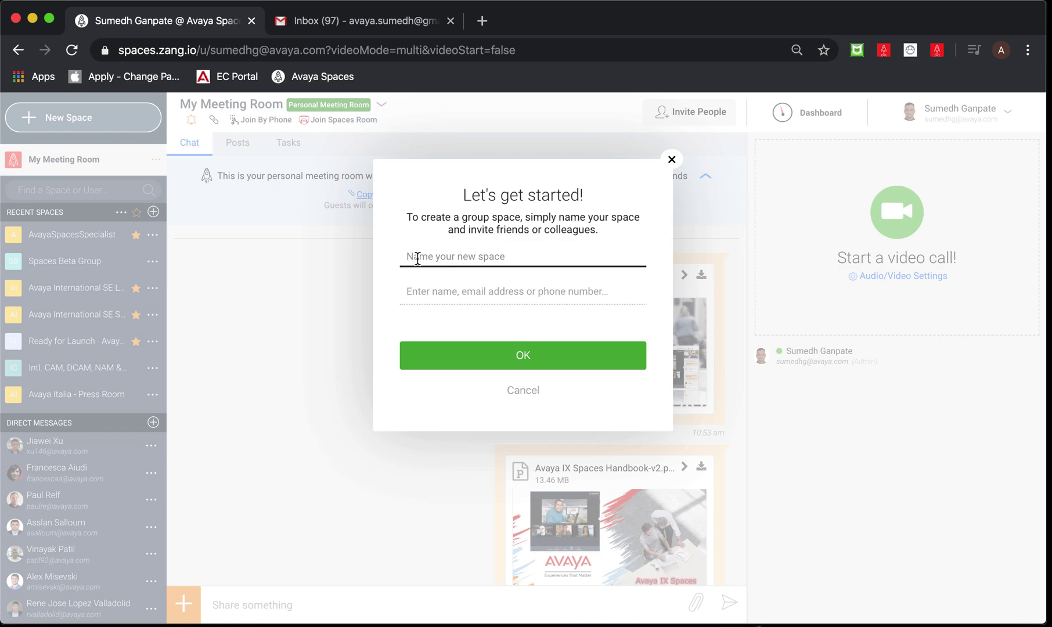
{"action": "type", "text": "CustomerA"}
{"action": "left_click", "coordinate": [419, 289]}
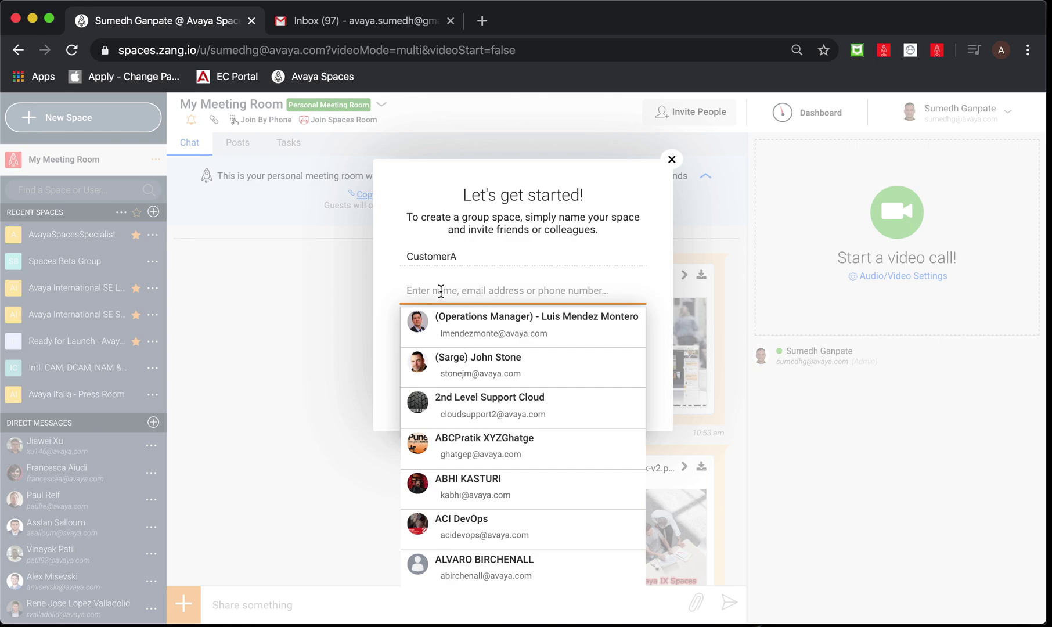
Step: Add the matching Gmail contact as an invitee and bring up its role choices
{"action": "type", "text": "avaya.sumedh"}
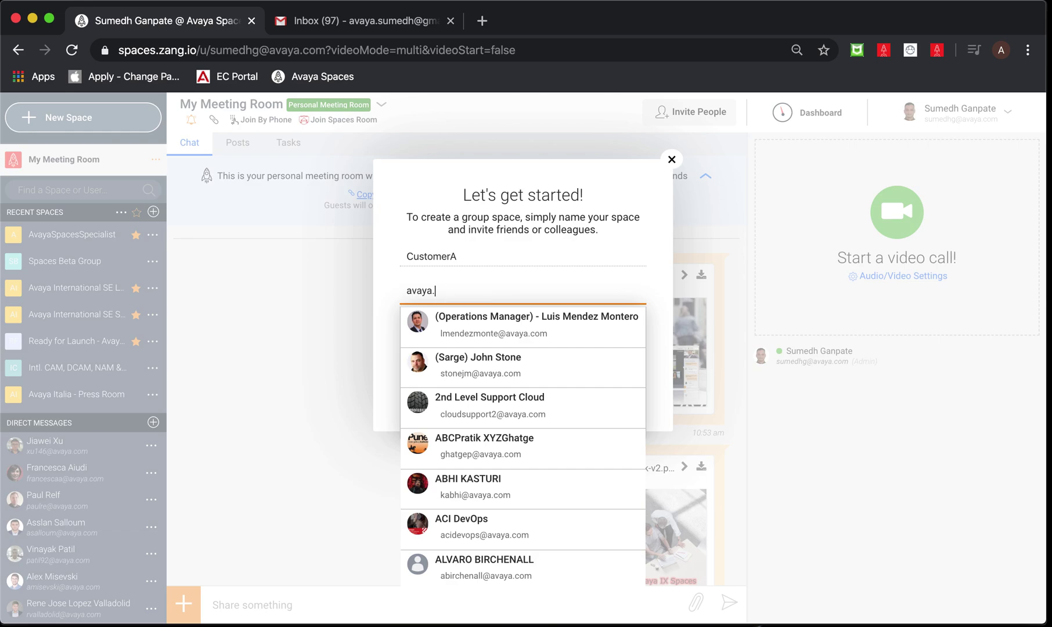
{"action": "left_click", "coordinate": [469, 319]}
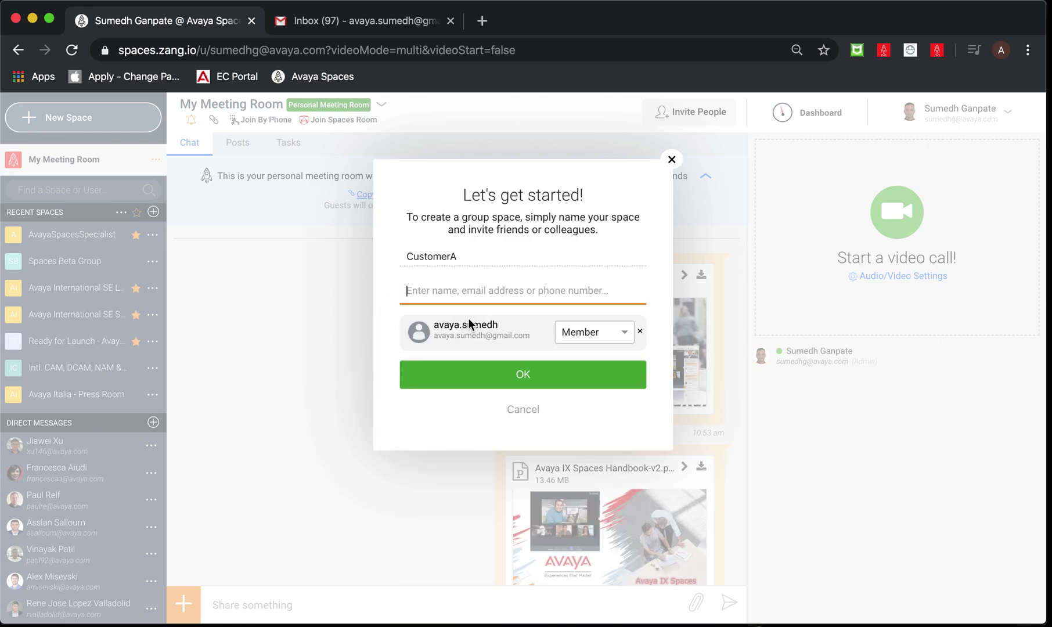
{"action": "left_click", "coordinate": [603, 331]}
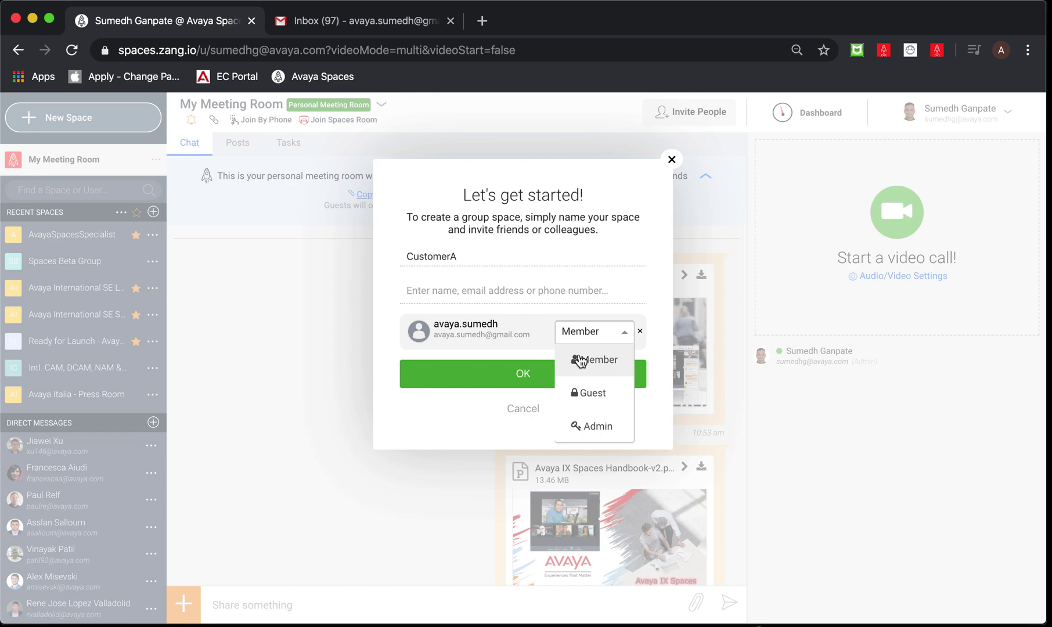
Step: Set the invitee's role to Guest and create the CustomerA space
{"action": "left_click", "coordinate": [606, 393]}
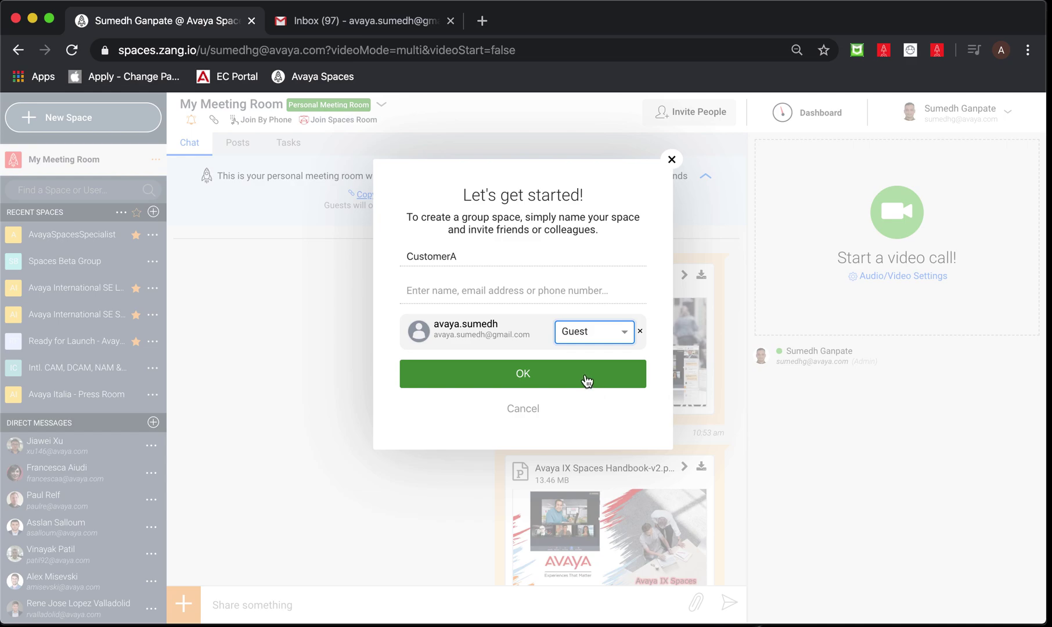
{"action": "left_click", "coordinate": [586, 376]}
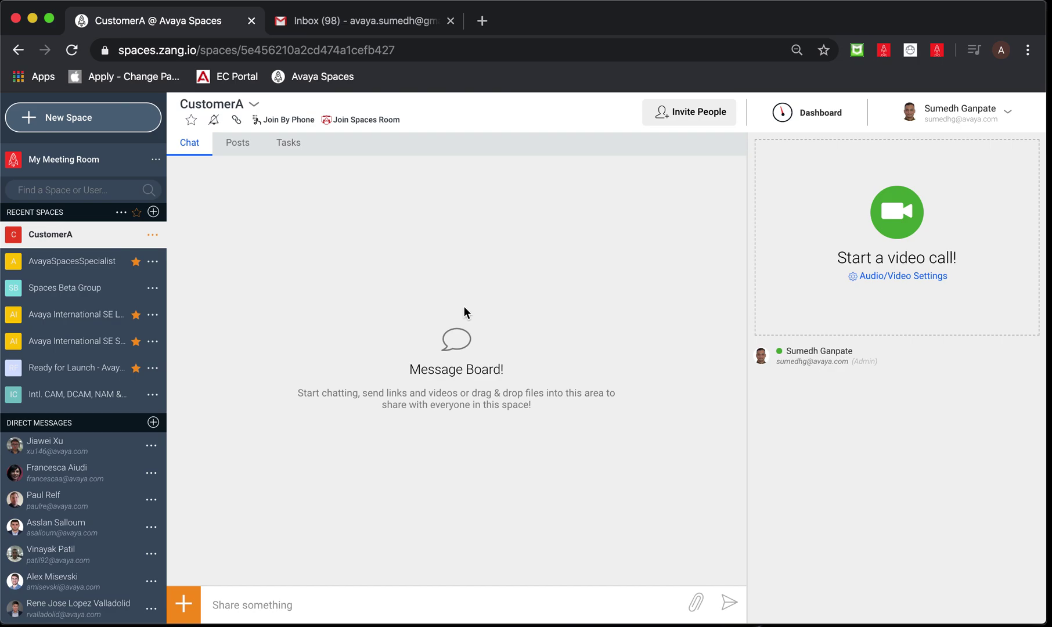
Step: Turn on CustomerA notifications, mark it as a favourite, then switch to the Gmail inbox
{"action": "left_click", "coordinate": [215, 120]}
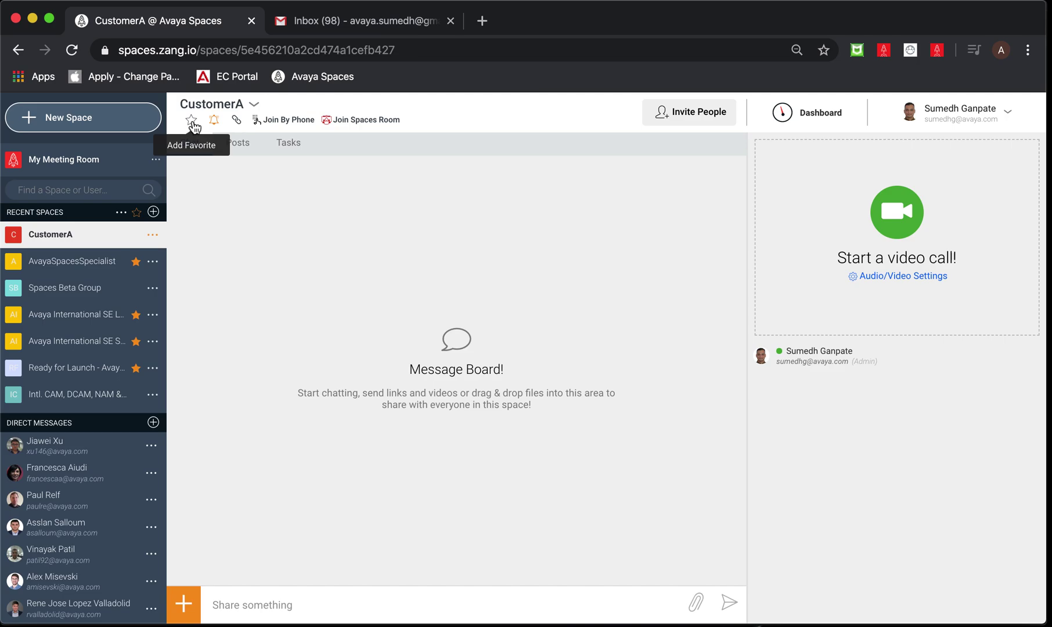
{"action": "left_click", "coordinate": [191, 121]}
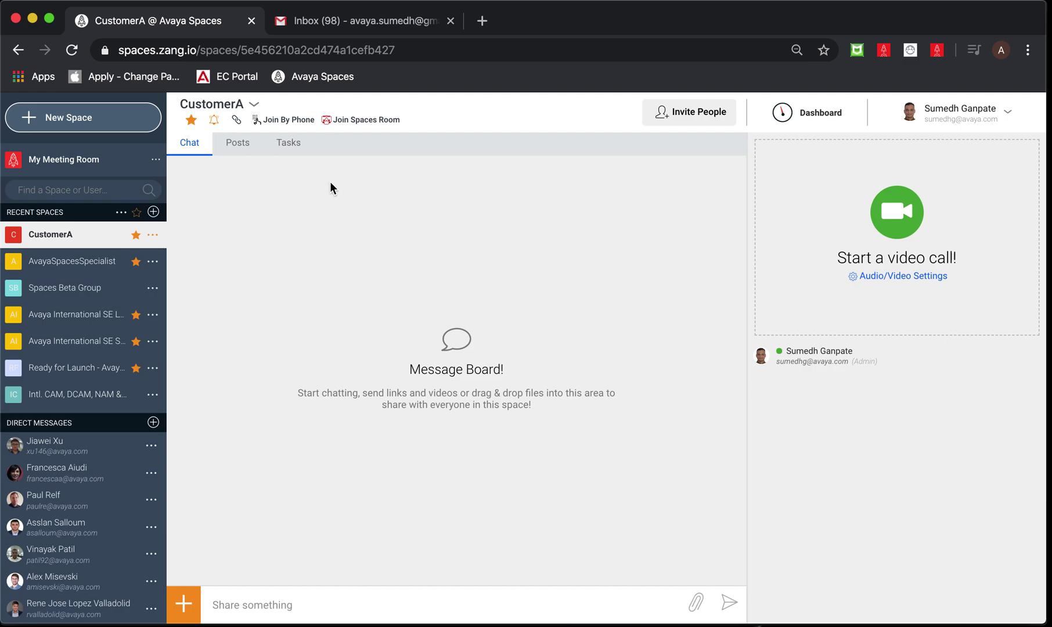
{"action": "left_click", "coordinate": [347, 26]}
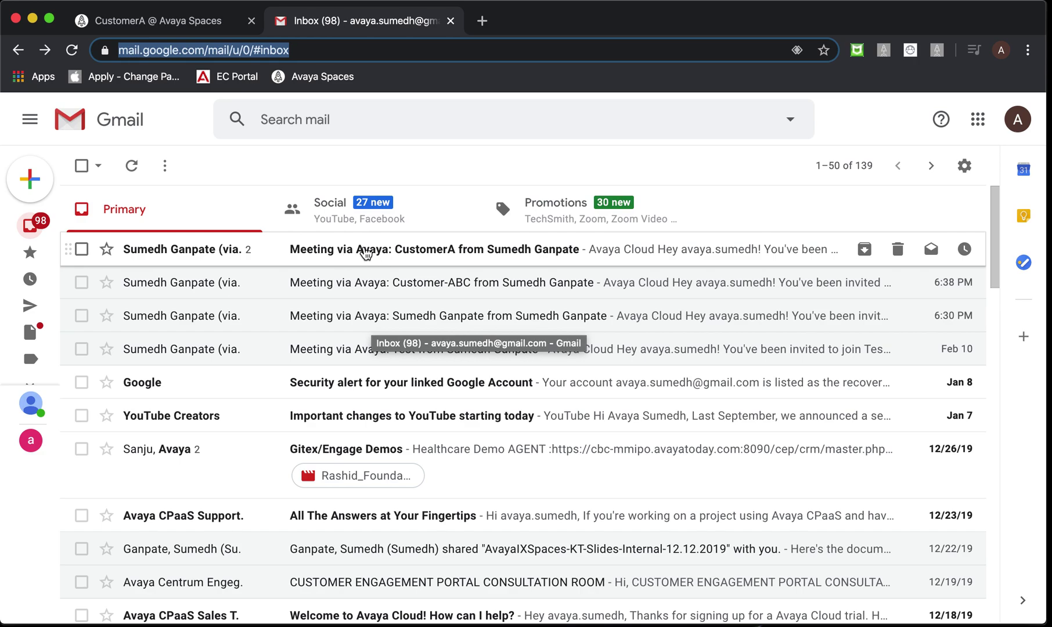
Step: Open the 'Meeting via Avaya: CustomerA' email and copy its 'Open in Avaya Spaces' link address
{"action": "left_click", "coordinate": [365, 254]}
{"action": "scroll", "coordinate": [432, 365], "scroll_direction": "down", "scroll_amount": 2}
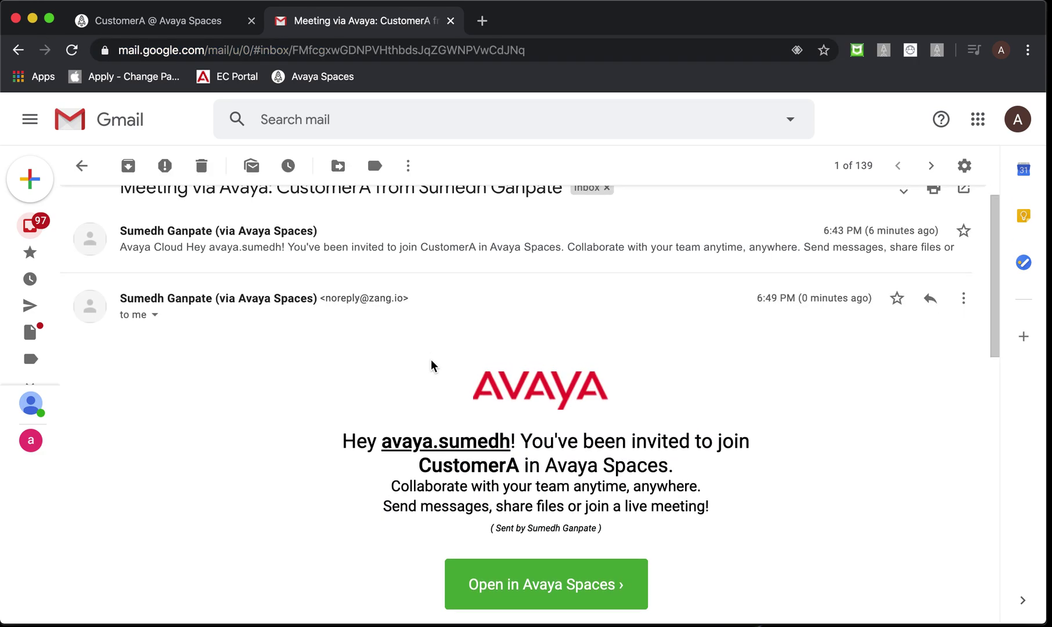
{"action": "scroll", "coordinate": [432, 365], "scroll_direction": "down", "scroll_amount": 3}
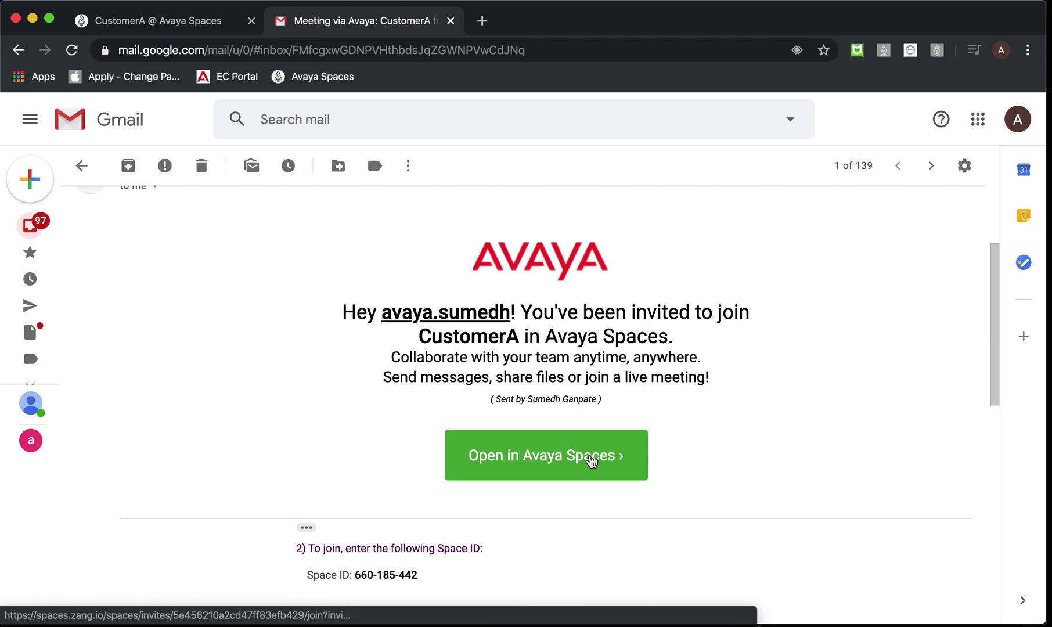
{"action": "right_click", "coordinate": [590, 455]}
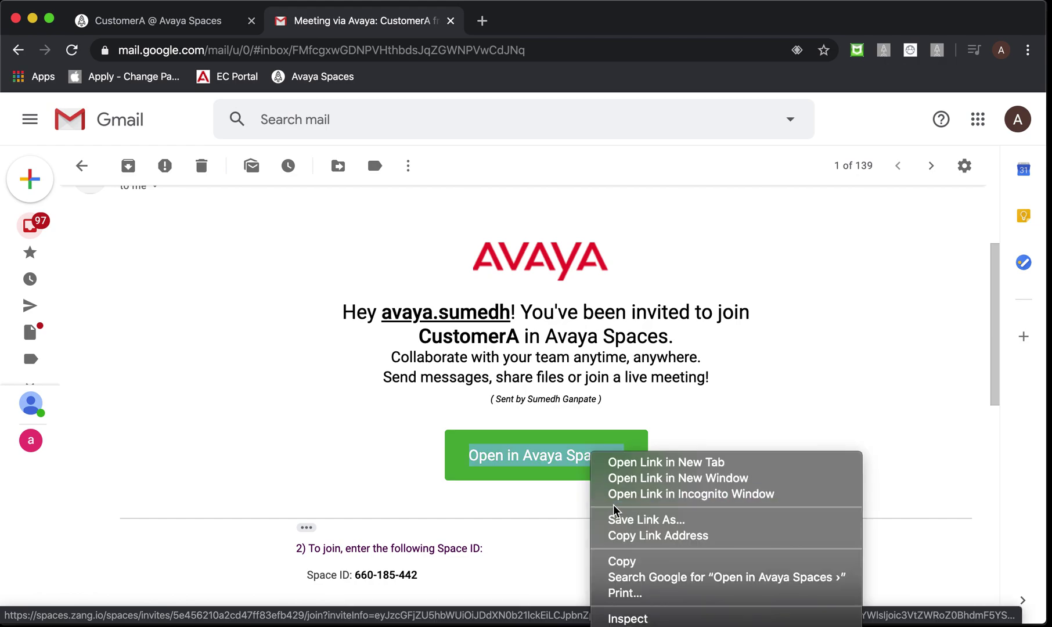
{"action": "left_click", "coordinate": [634, 536]}
{"action": "left_click", "coordinate": [282, 338]}
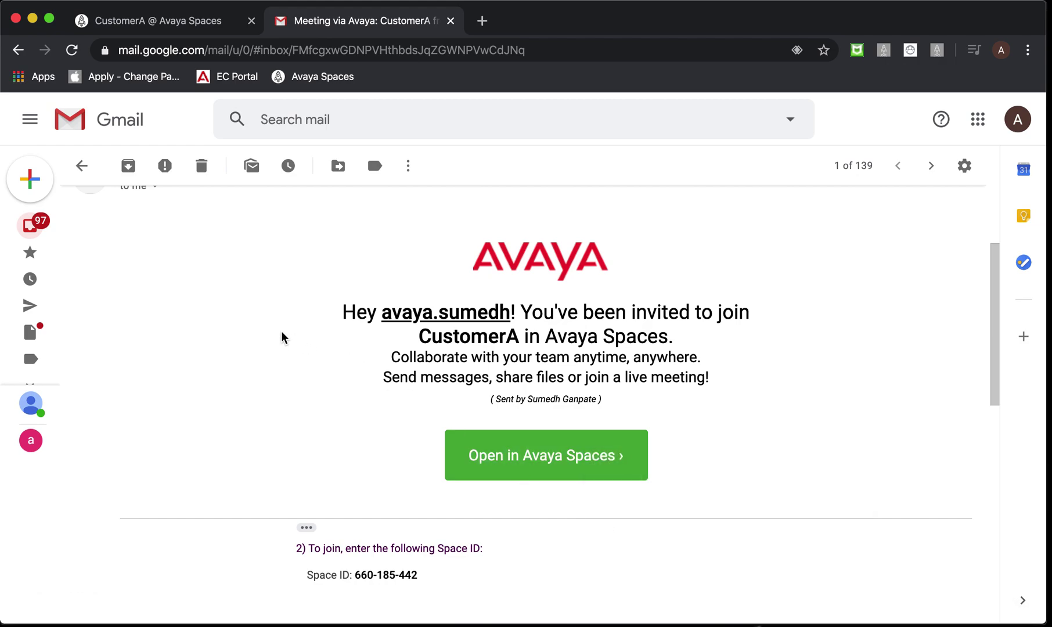
Step: Paste the invitation link into Safari so the invitee joins CustomerA as a guest
{"action": "key", "text": "ctrl+Up"}
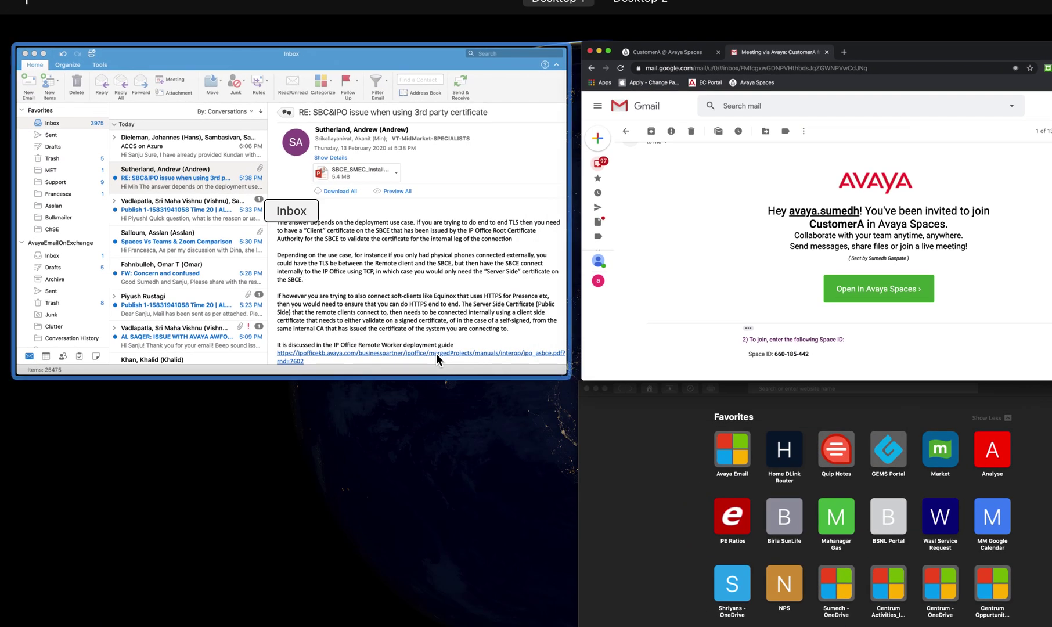
{"action": "left_click", "coordinate": [713, 453]}
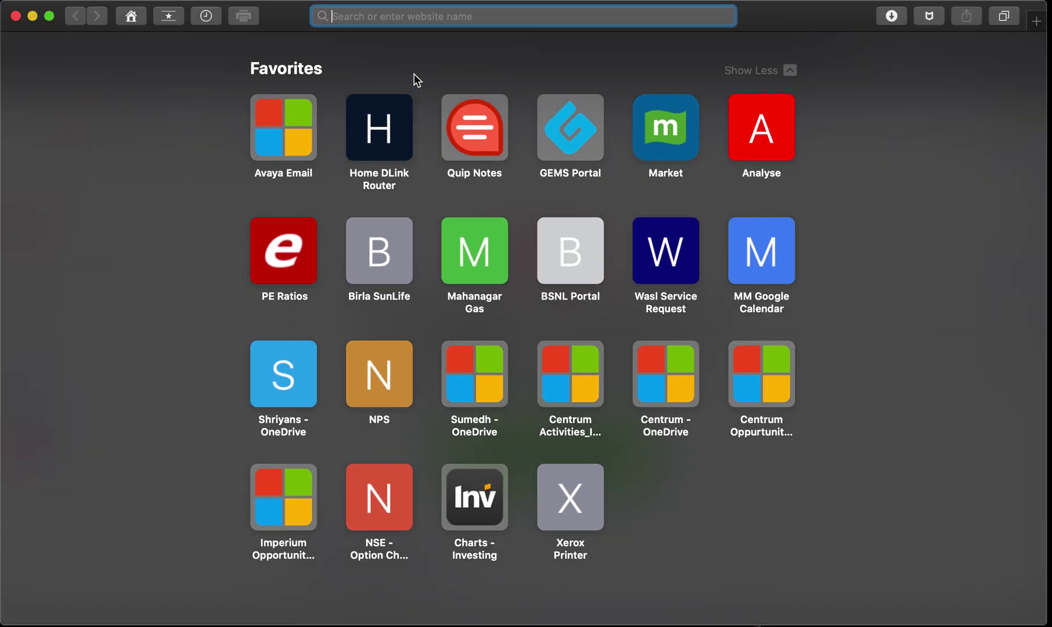
{"action": "key", "text": "super+v"}
{"action": "key", "text": "Return"}
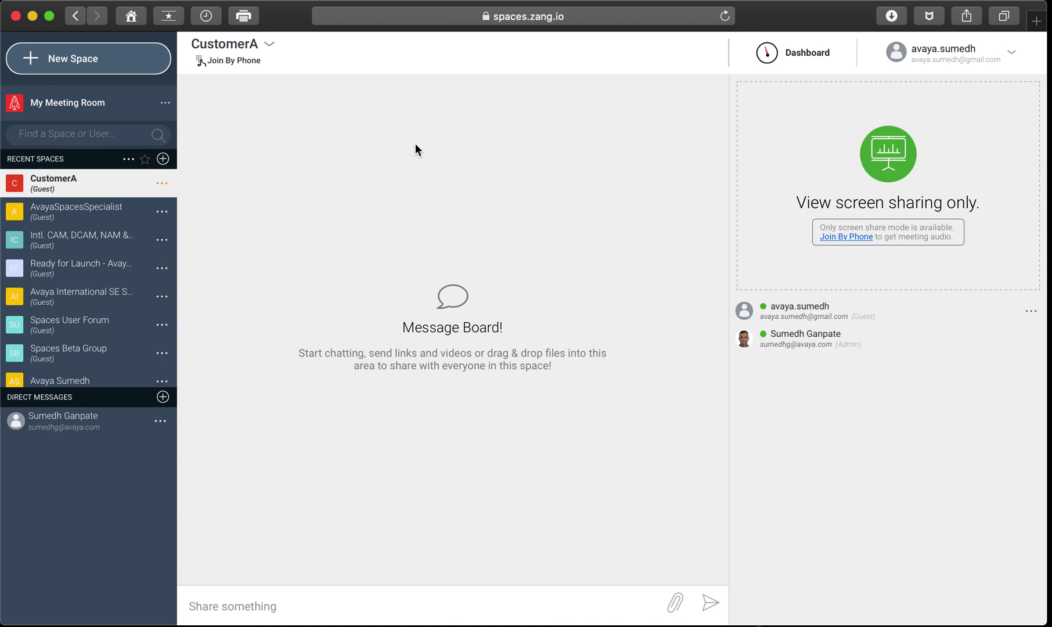
Step: In the admin's CustomerA tab, change the guest's role to Member and confirm
{"action": "key", "text": "super+Tab"}
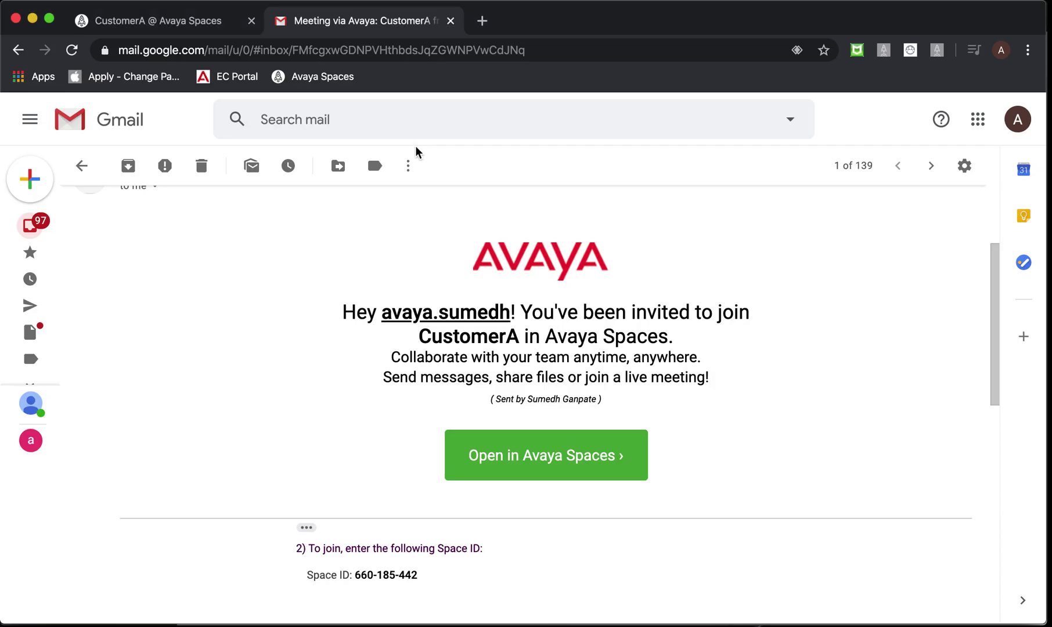
{"action": "left_click", "coordinate": [169, 26]}
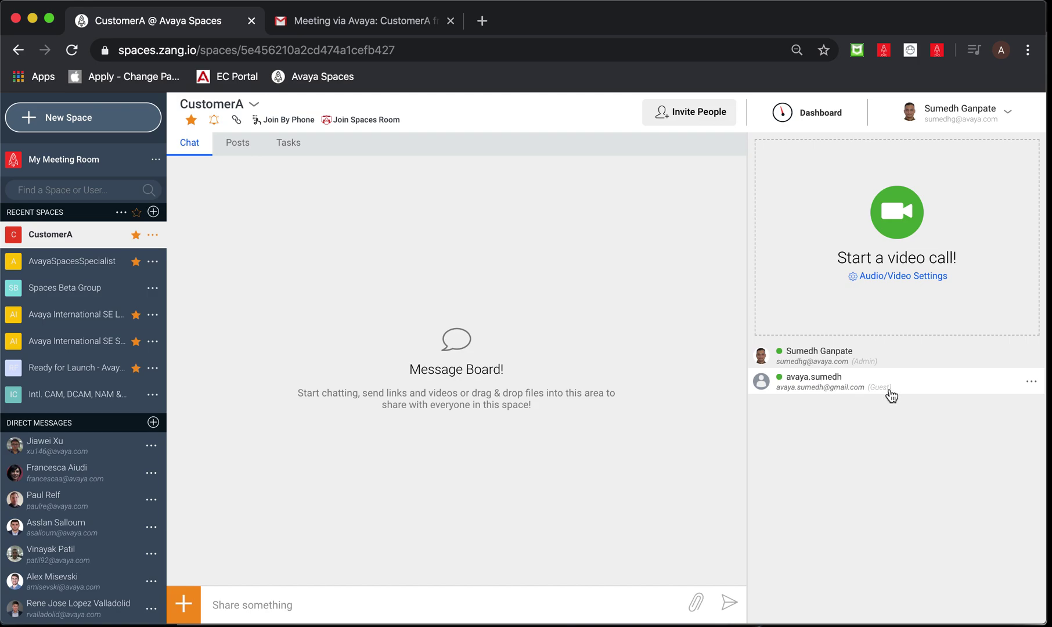
{"action": "left_click", "coordinate": [1033, 388]}
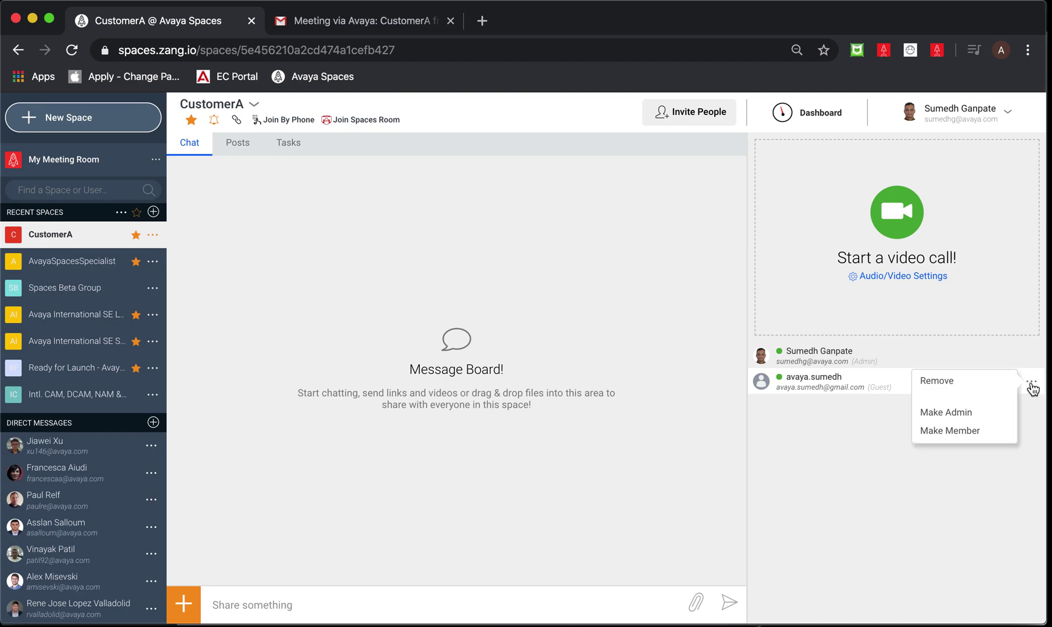
{"action": "left_click", "coordinate": [987, 432]}
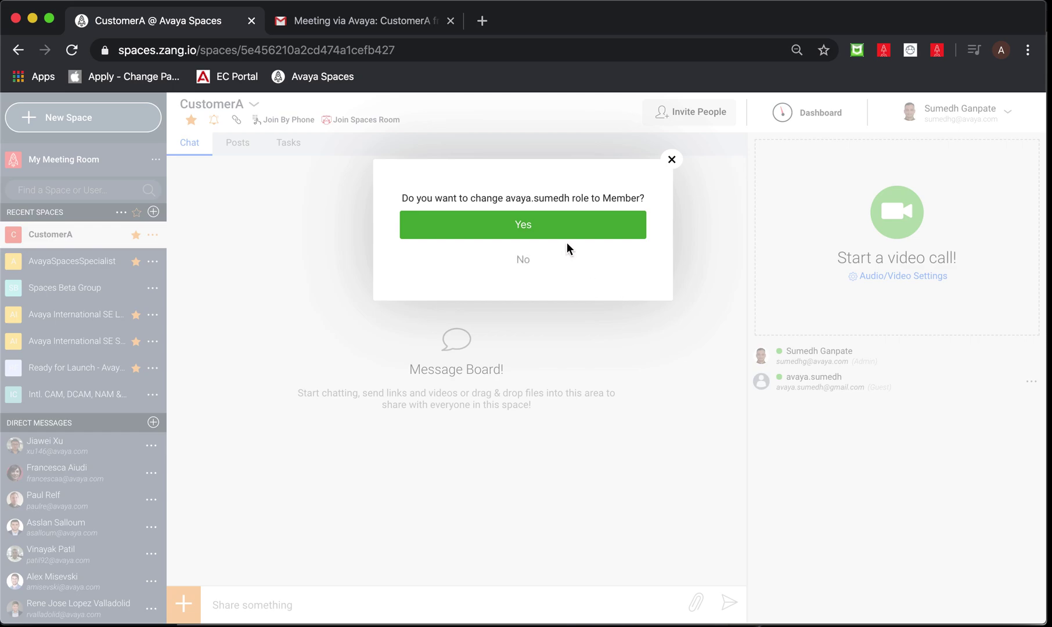
{"action": "left_click", "coordinate": [547, 228]}
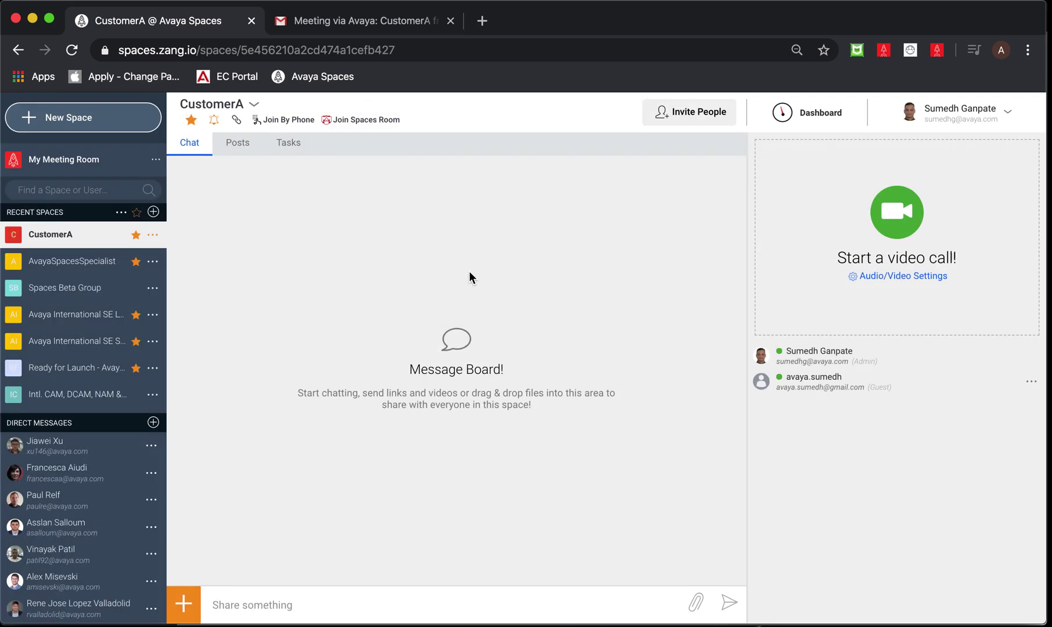
{"action": "key", "text": "super+Tab"}
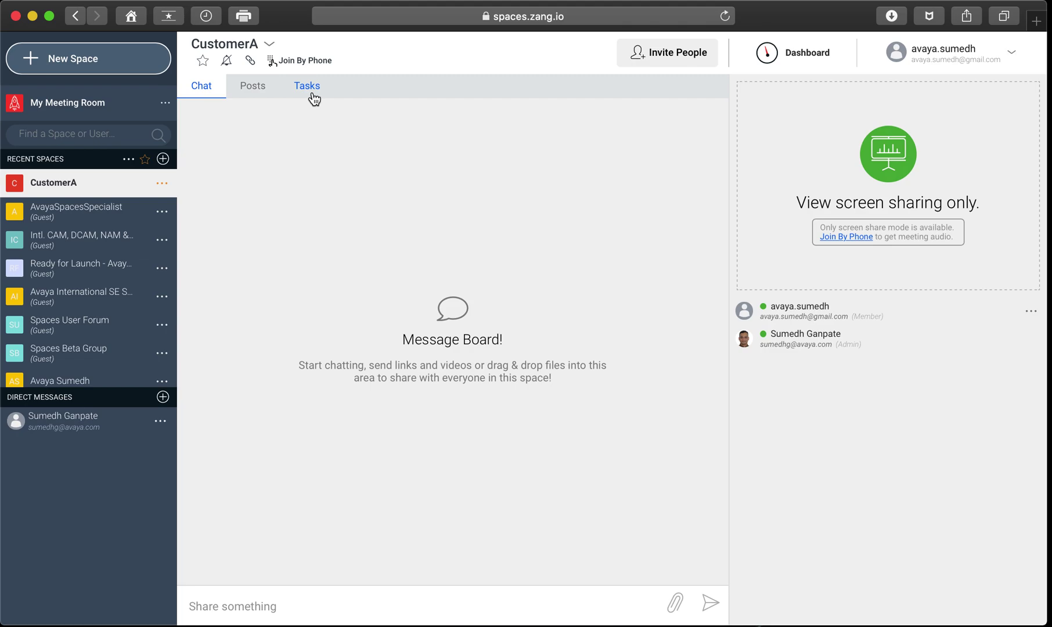
{"action": "left_click", "coordinate": [256, 92]}
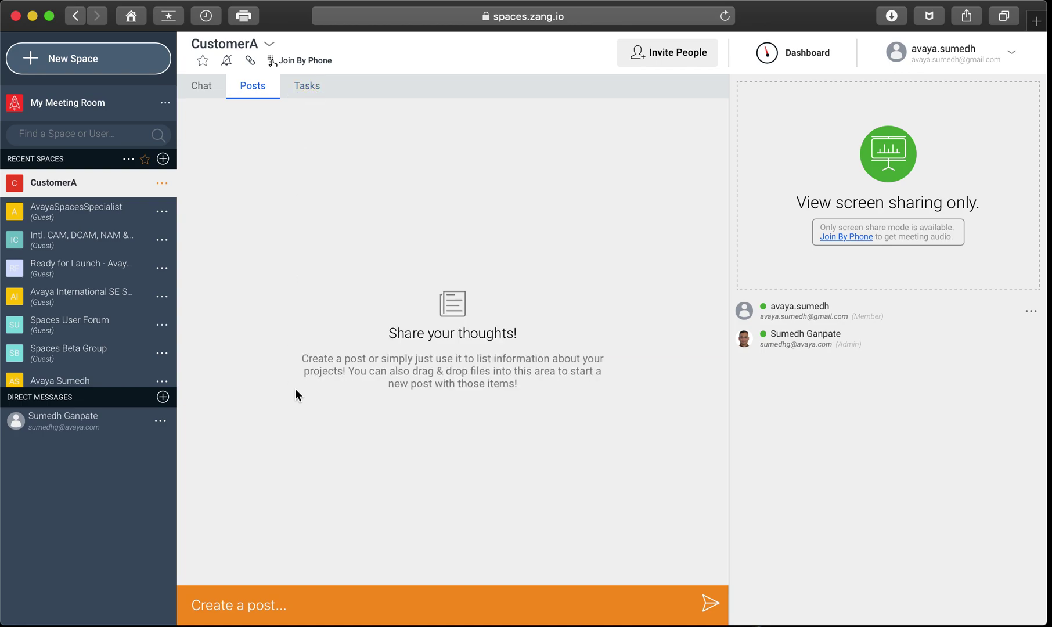
{"action": "left_click", "coordinate": [308, 94]}
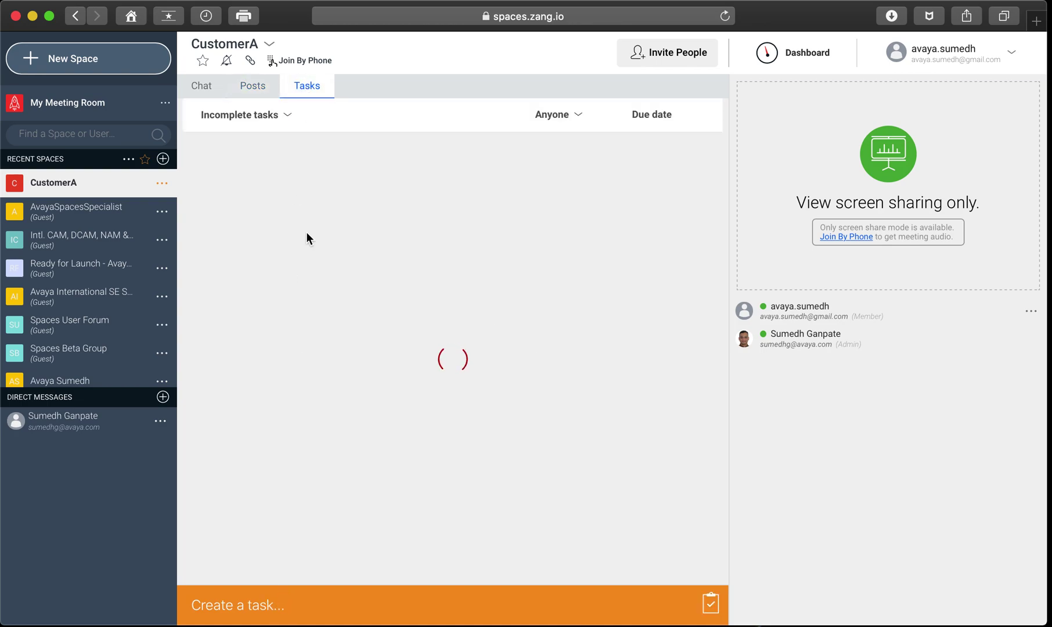
{"action": "left_click", "coordinate": [201, 87]}
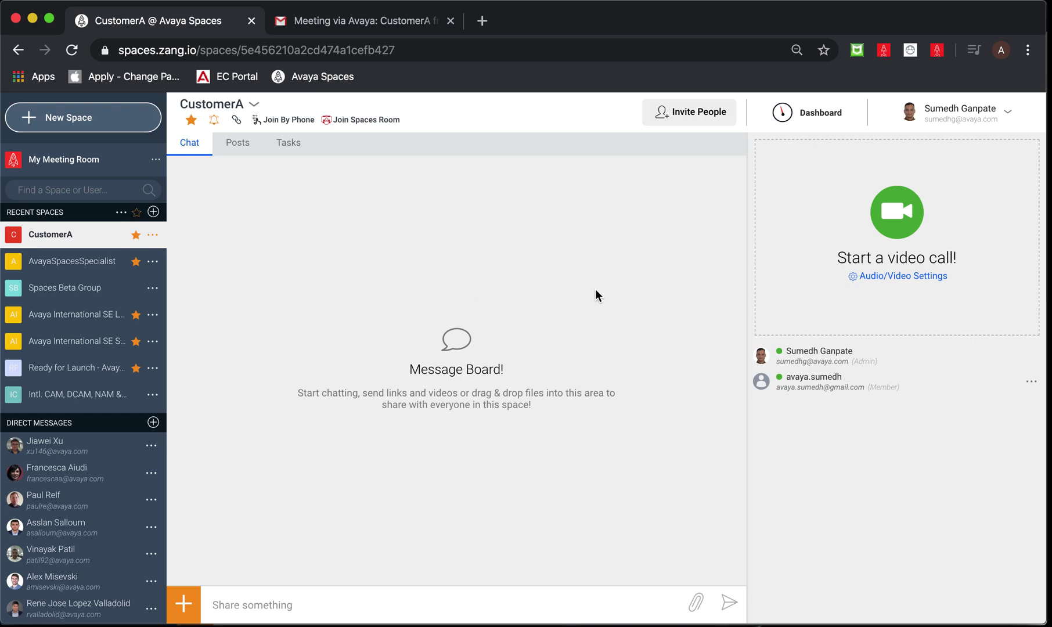
Step: Remove the invited member from CustomerA and confirm the removal
{"action": "left_click", "coordinate": [1031, 385]}
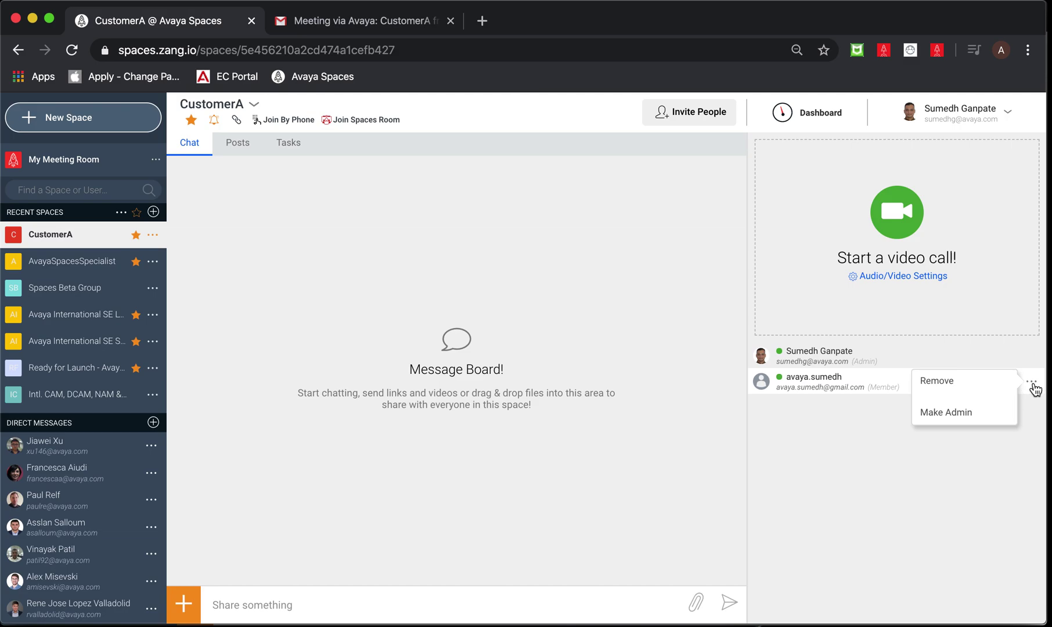
{"action": "left_click", "coordinate": [991, 388]}
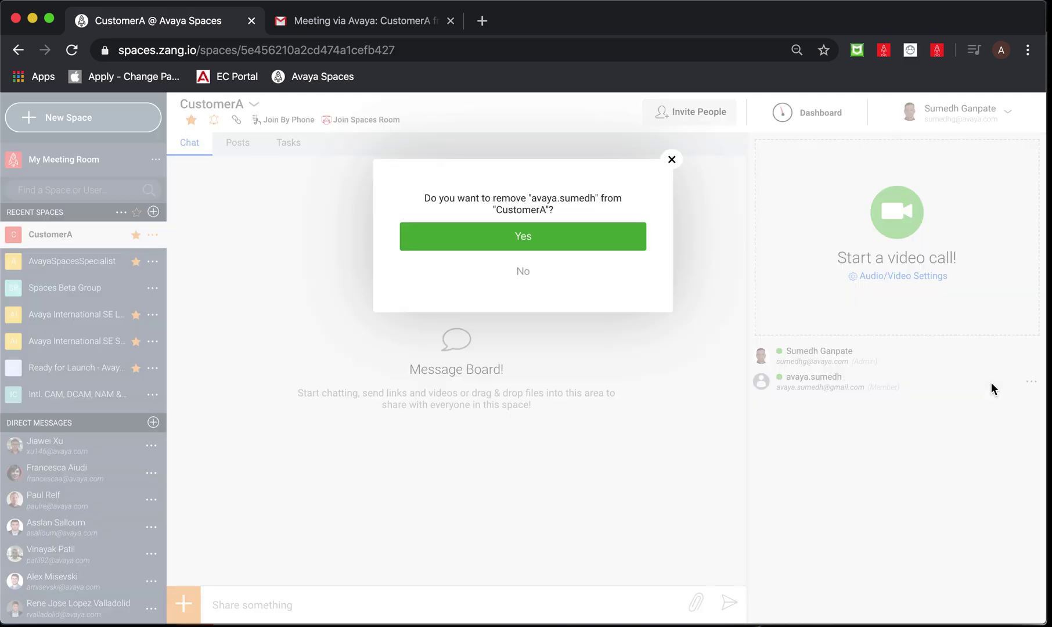
{"action": "left_click", "coordinate": [566, 242]}
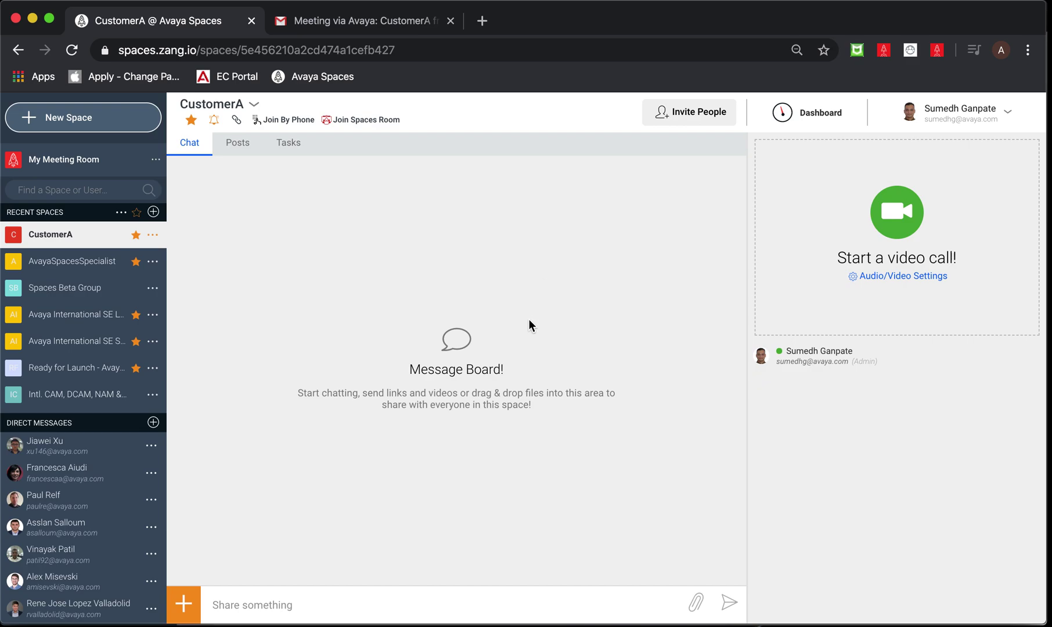